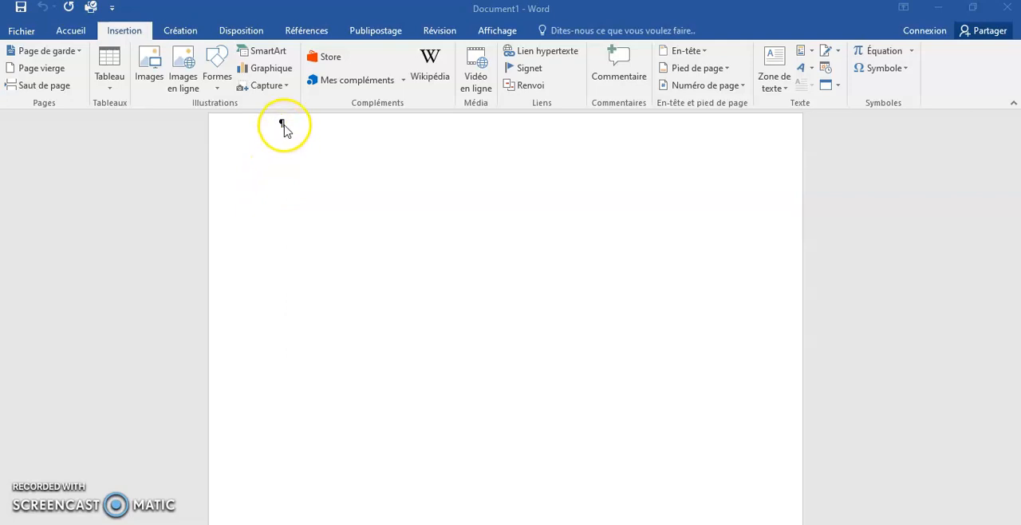
Add five empty paragraphs to the blank document and return the cursor toward the start.
left_click(284, 128)
key("Return")
key("Return")
key("Return")
key("Return")
key("Return")
key("Up")
key("Up")
key("Up")
key("Up")
key("Up")
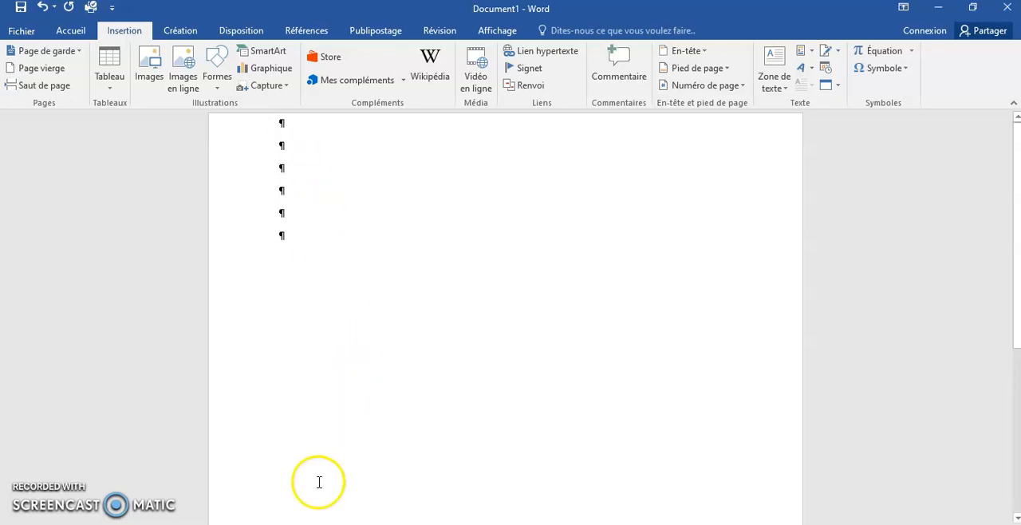
Insert the Logo-CFA image from the CFPM folder on the first line and shrink it proportionally to less than half its width.
left_click(319, 524)
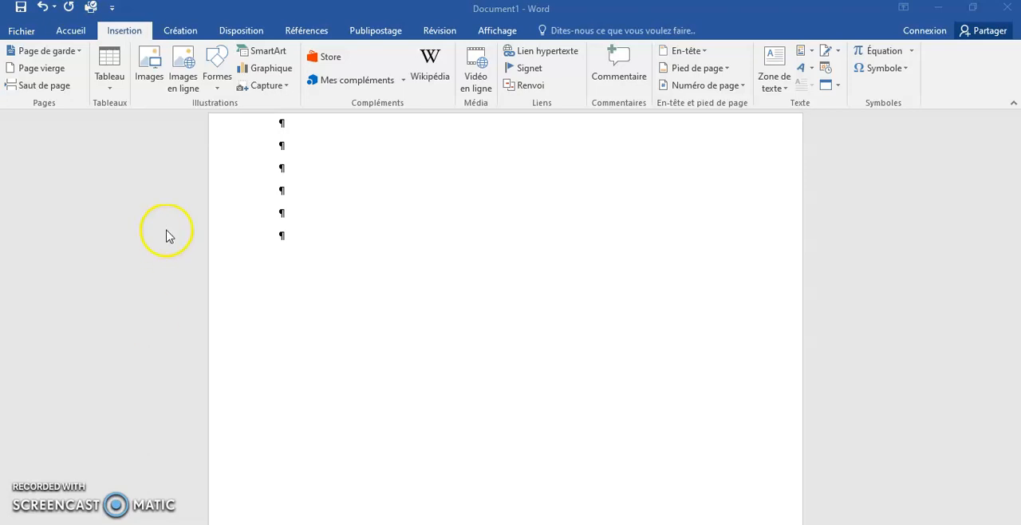
left_click(287, 124)
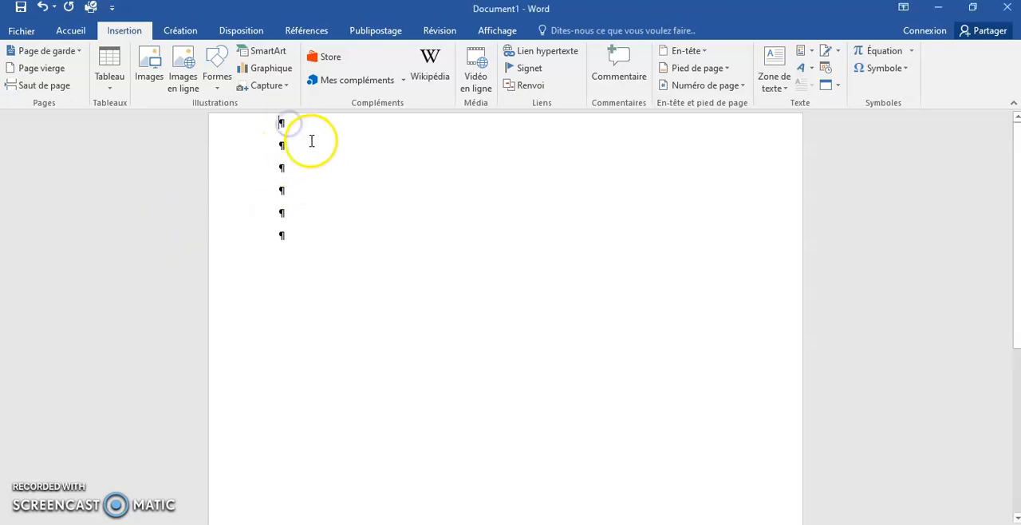
left_click(375, 523)
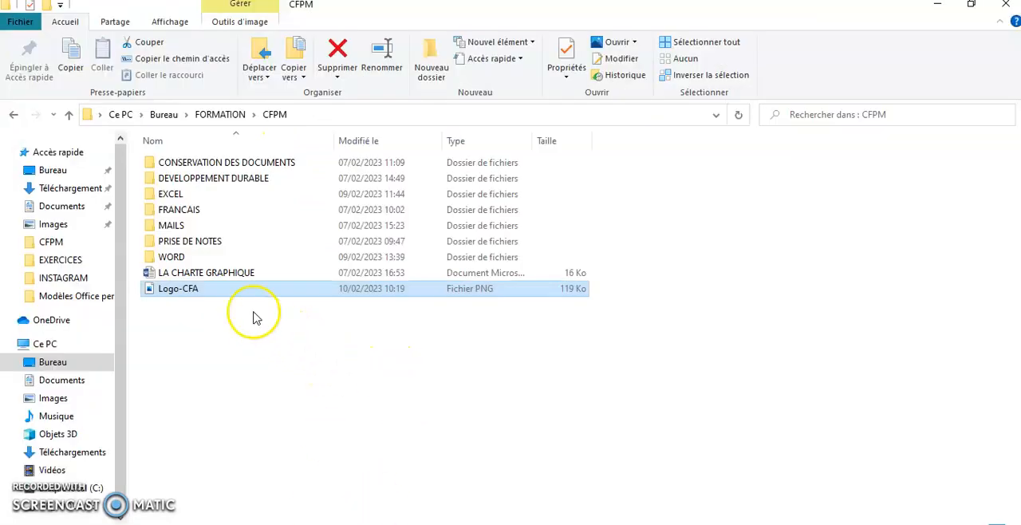
left_click_drag(193, 289, 282, 155)
left_click(520, 365)
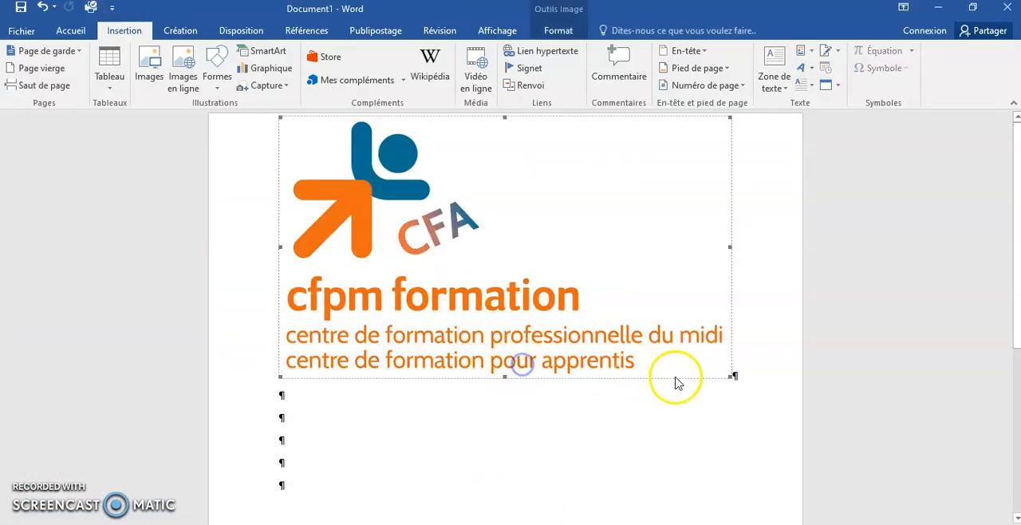
left_click_drag(731, 376, 460, 189)
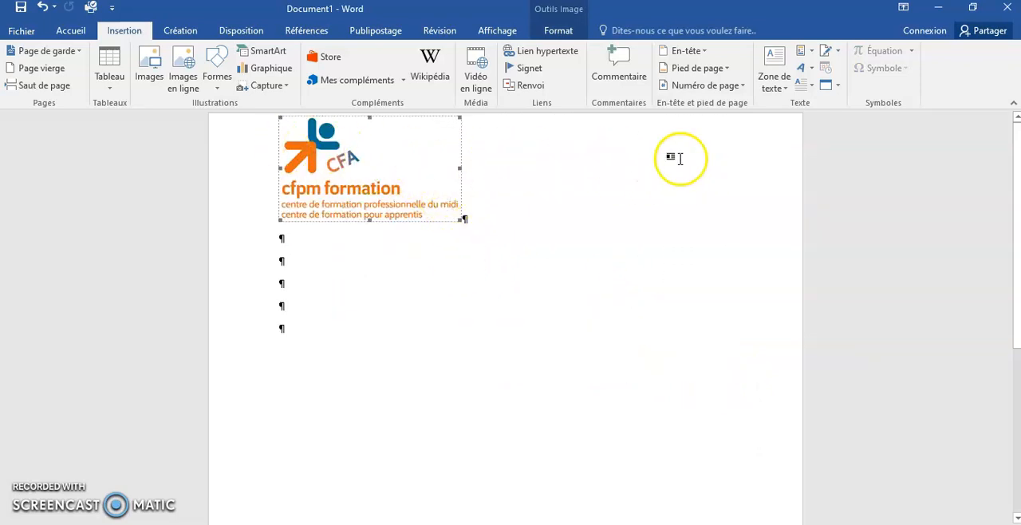
Write "Société" as the recipient line, indented by eight tabs and three empty lines below the logo.
left_click(299, 284)
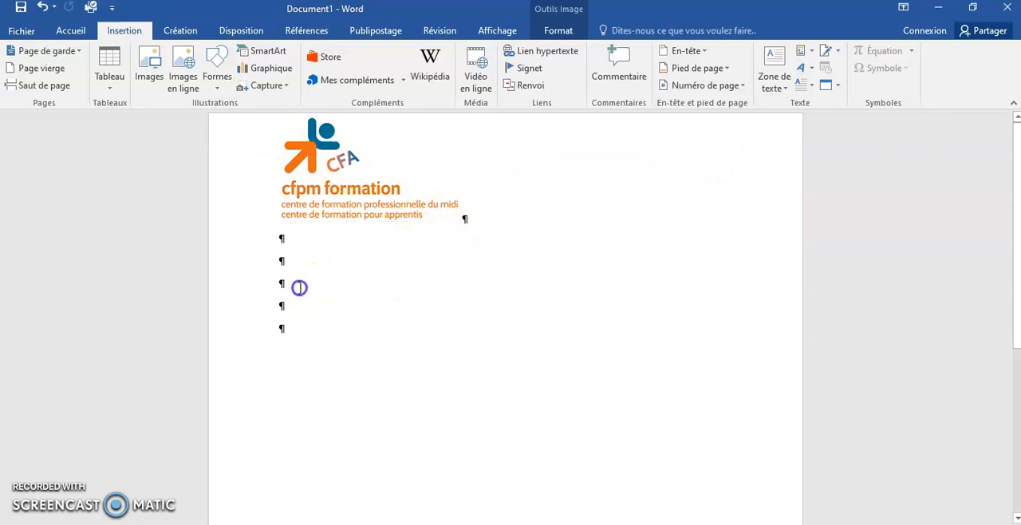
key("Return")
key("Tab")
key("Tab")
key("Tab")
key("Tab")
key("Tab")
key("Tab")
key("Tab")
key("Tab")
type("Société")
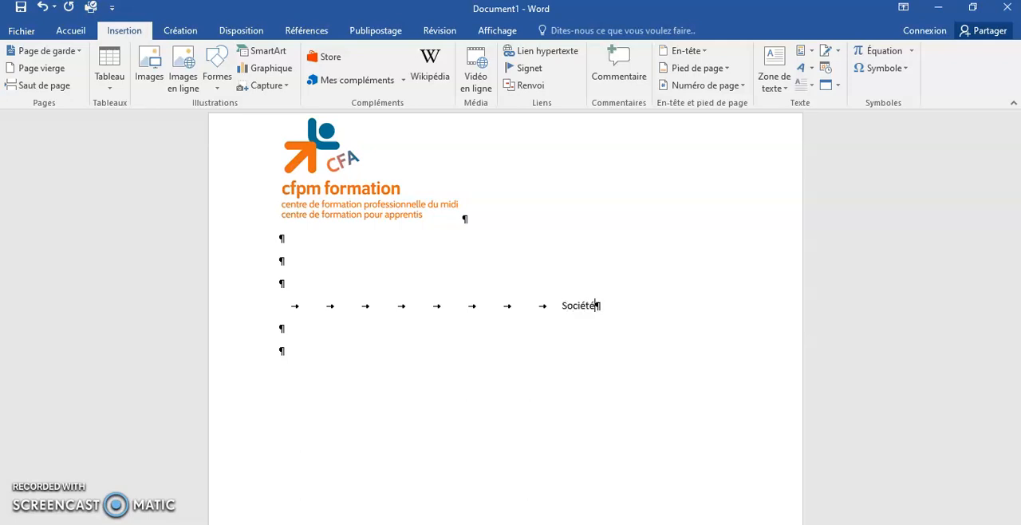
Add an unindented "Objet :" line below the recipient, leaving one empty line between them.
key("Return")
key("Return")
type("Objet :")
Write "Carcassonne, " indented by eight tabs, leaving two empty lines below the "Objet :" line.
key("Return")
key("Return")
key("Return")
key("Tab")
key("Tab")
key("Tab")
key("Tab")
key("Tab")
key("Tab")
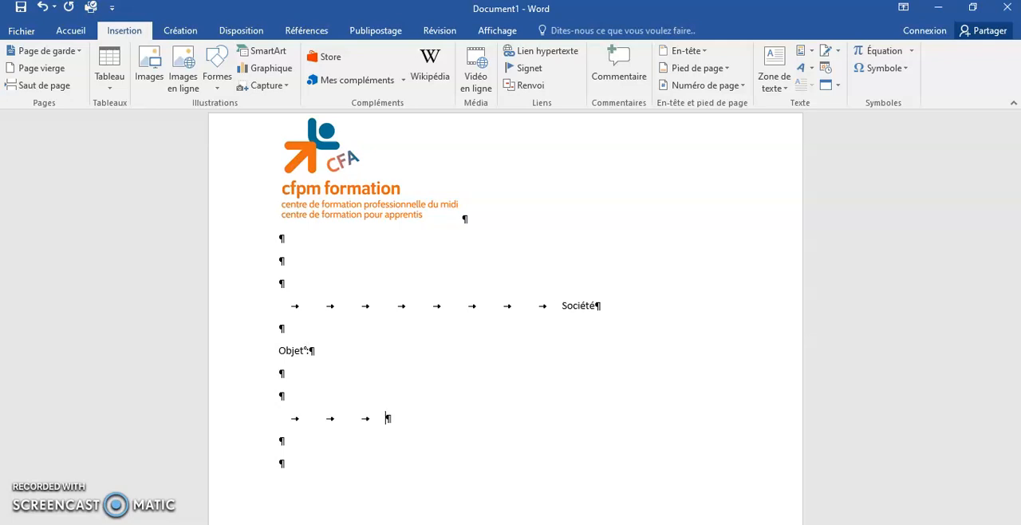
key("Tab")
key("Tab")
type("Carcassonne,")
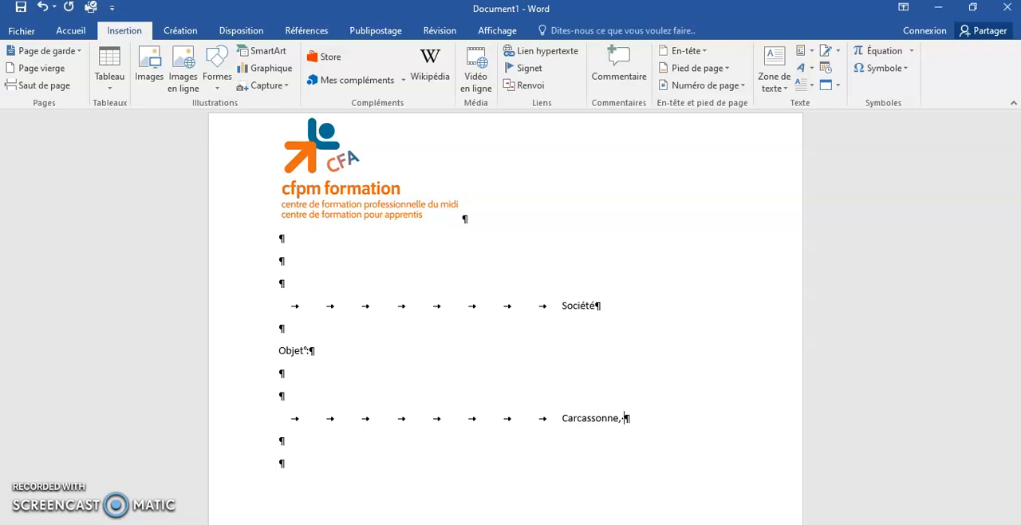
Insert an automatically updating date in the "10 février 2023" format after "Carcassonne, ".
left_click(70, 32)
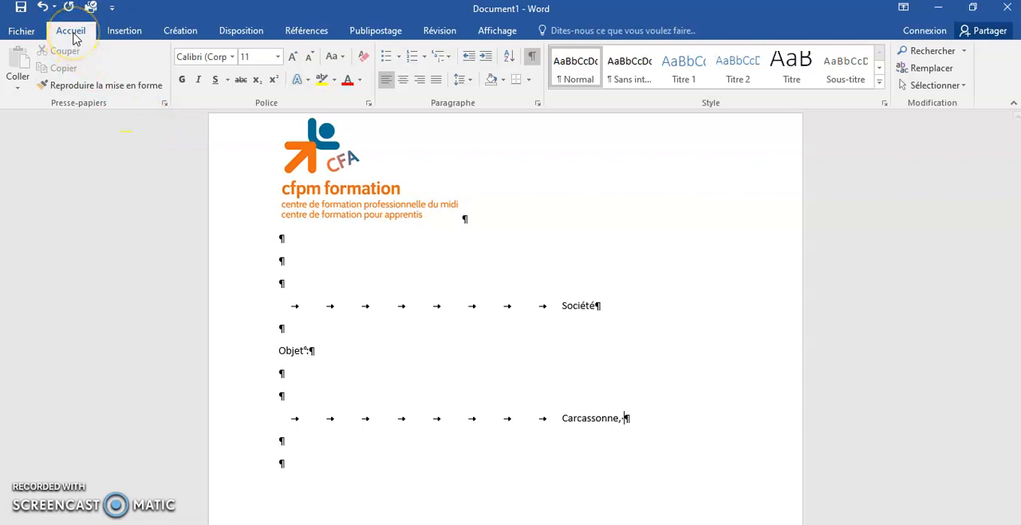
left_click(123, 32)
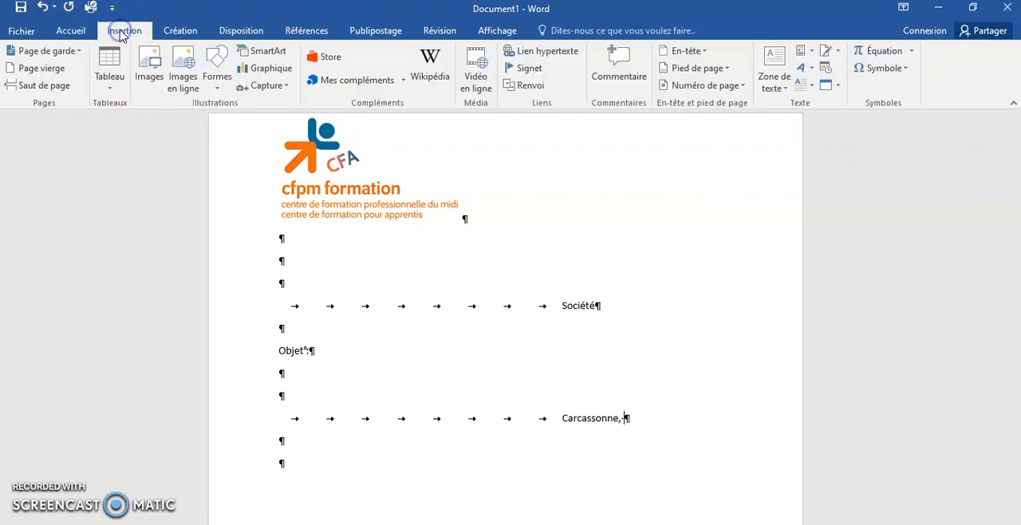
left_click(826, 70)
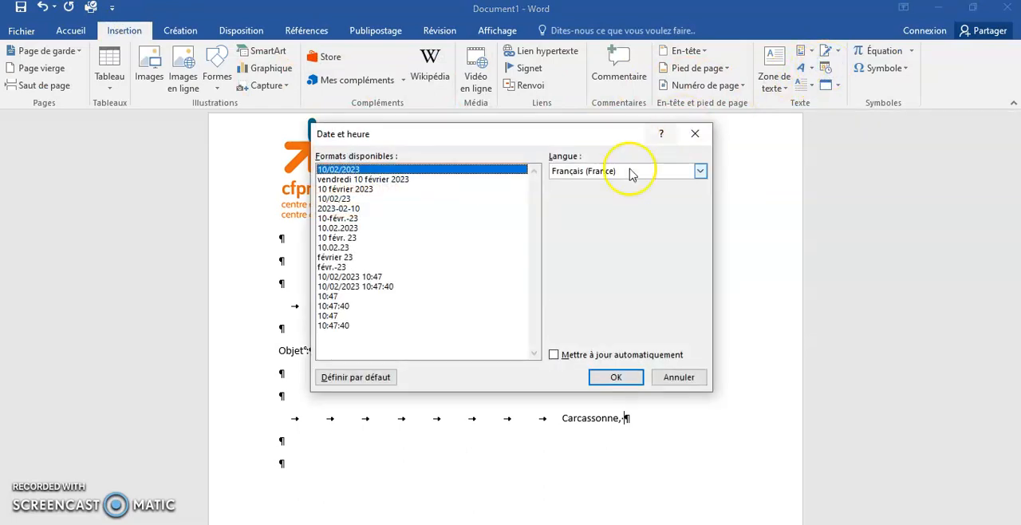
left_click(363, 189)
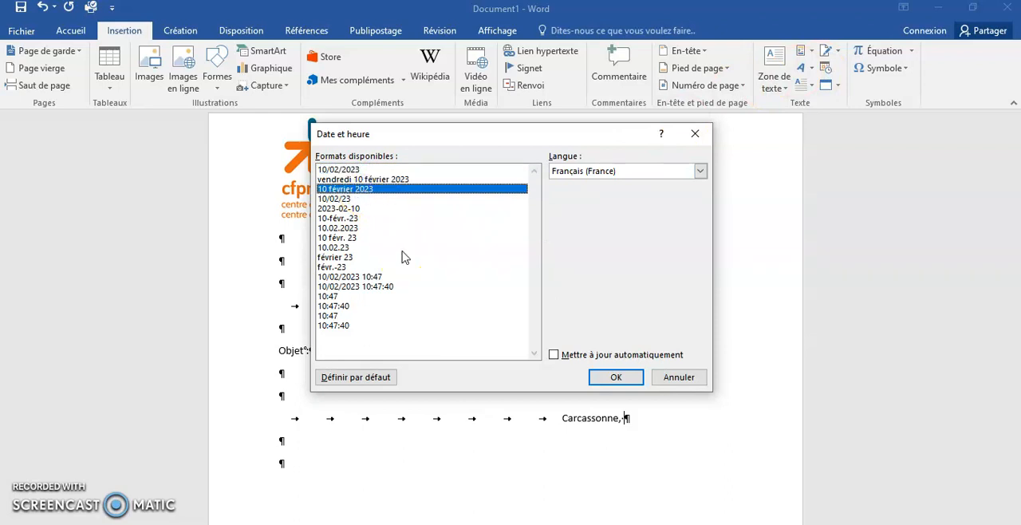
left_click(555, 355)
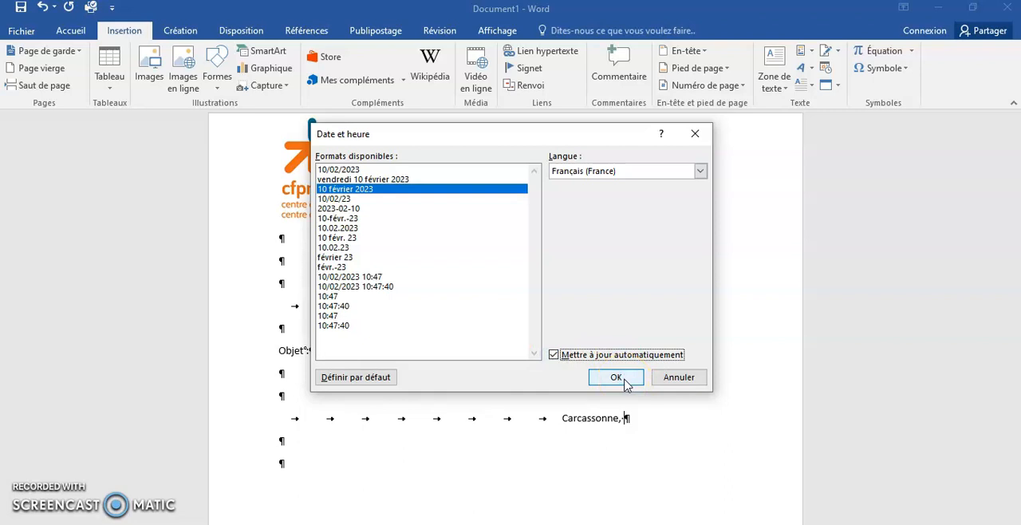
left_click(625, 380)
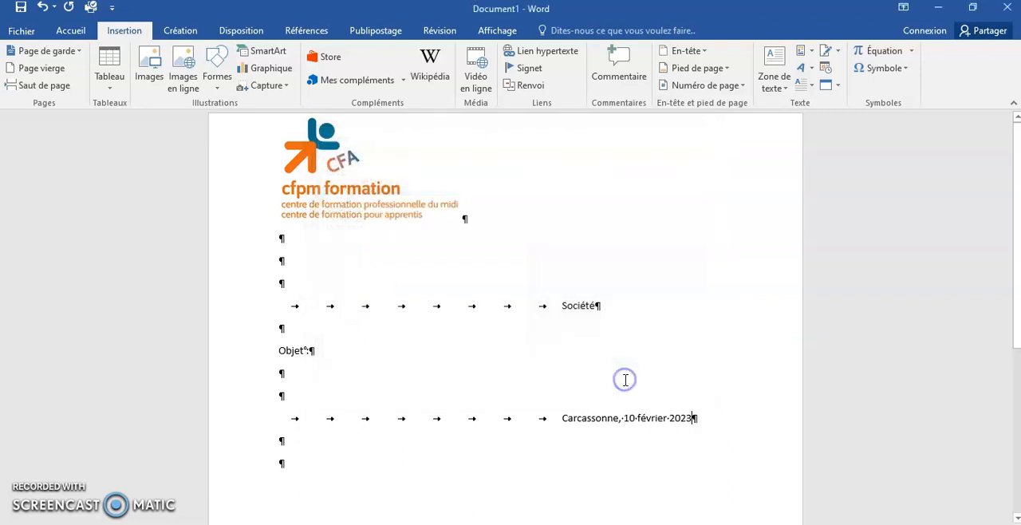
Add the salutation "Madame, Monsieur," below the date line, followed by an empty line.
key("Return")
key("Return")
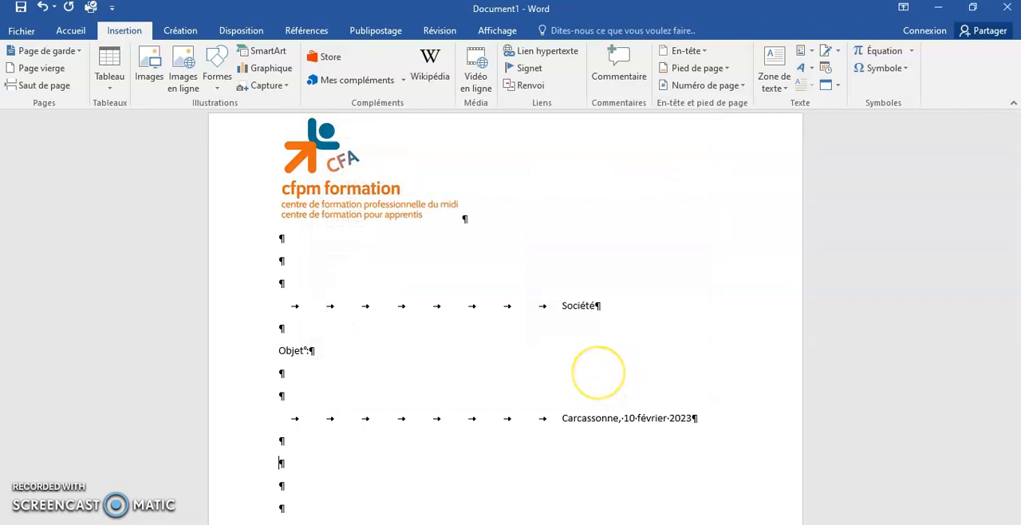
type("Madame, Monsieur,")
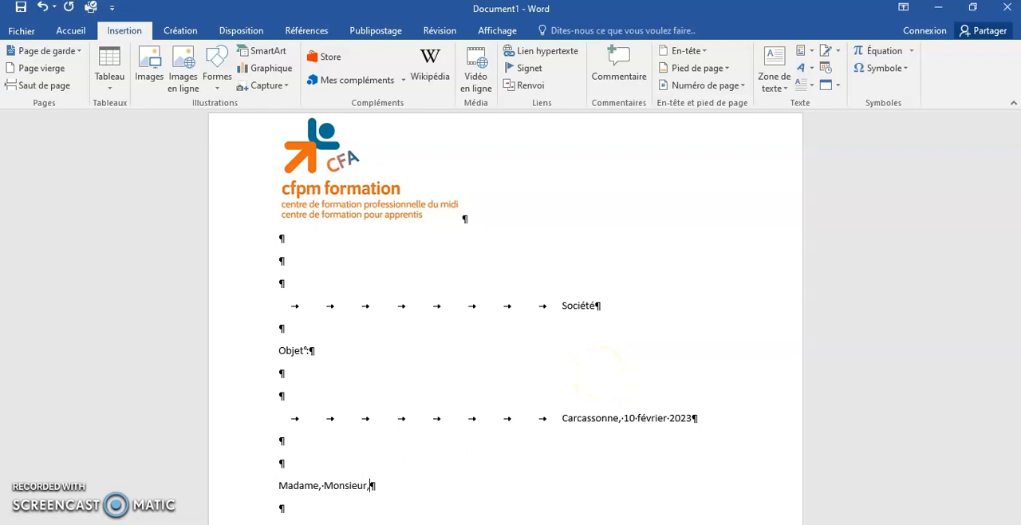
key("Return")
key("Return")
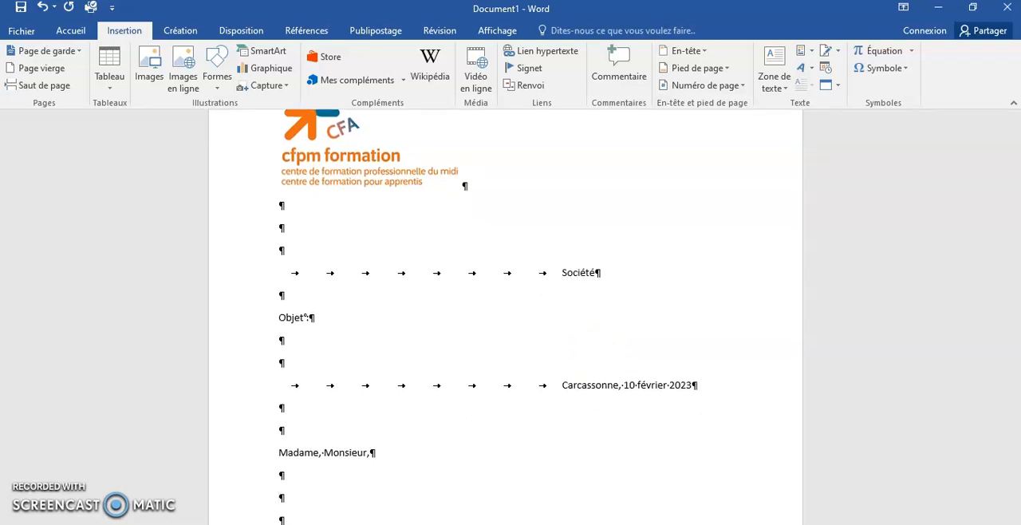
Write the body sentence "Nous vous prions de bien vouloir trouver ci-joint le dossier complet de Madame", ending with a dotted placeholder and a period.
type("Nous vous prions de bien vouloir trouver ci-joint le dossier complet de Madame")
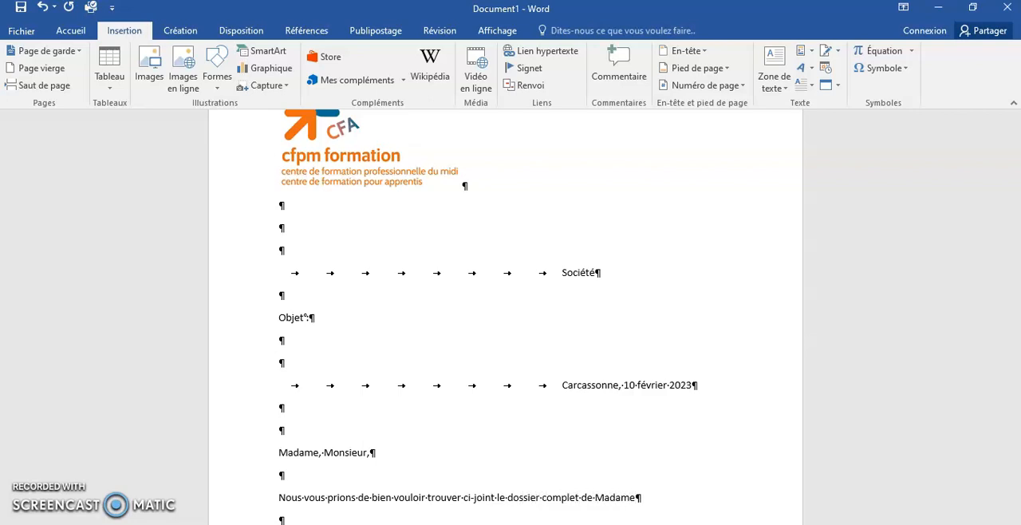
type(" .....")
key("BackSpace")
type("..")
Add the closing paragraph "Nous vous en souhaitons bonne réception et vous prions d'agréer nos sincères salutations." after an empty line.
key("Return")
key("Return")
type("Nous v")
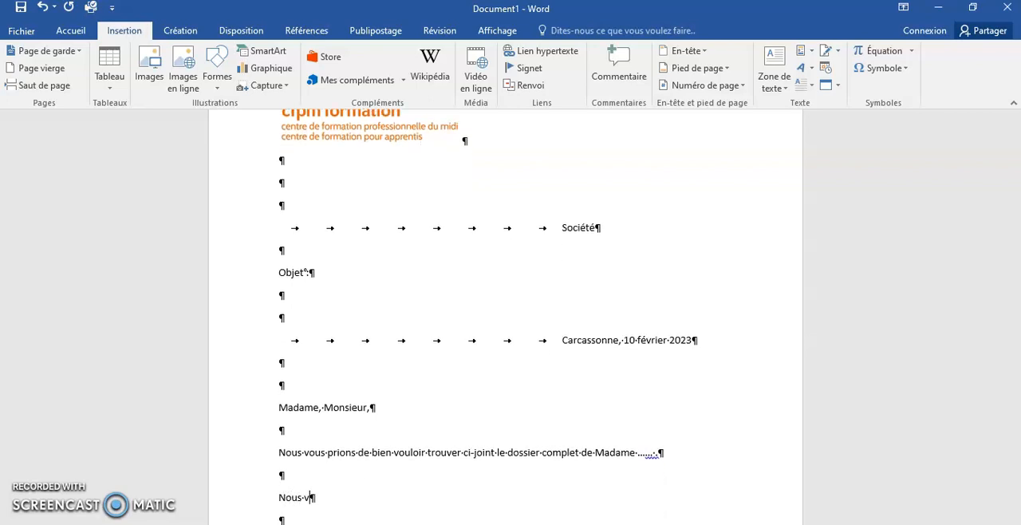
type("ous en souhaiton")
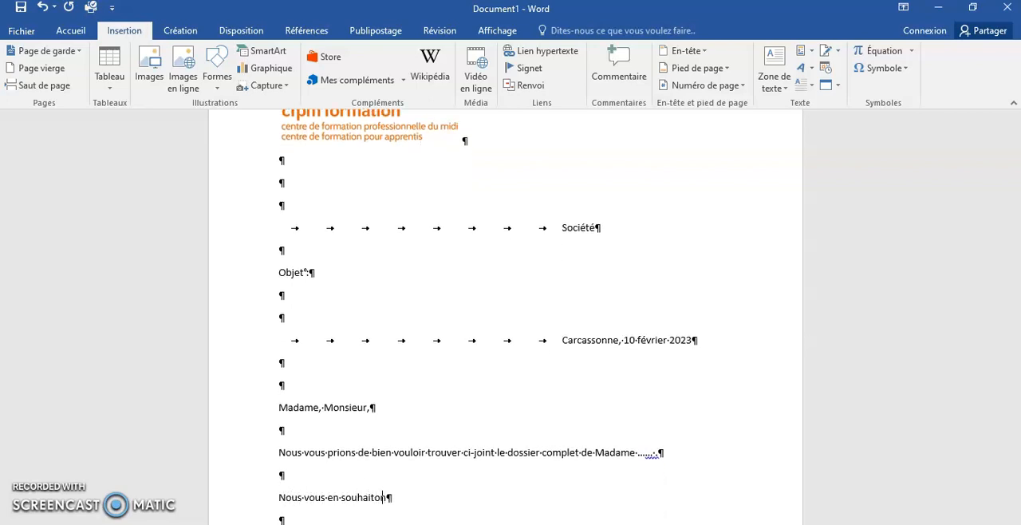
type("s bonne réception et vous prion")
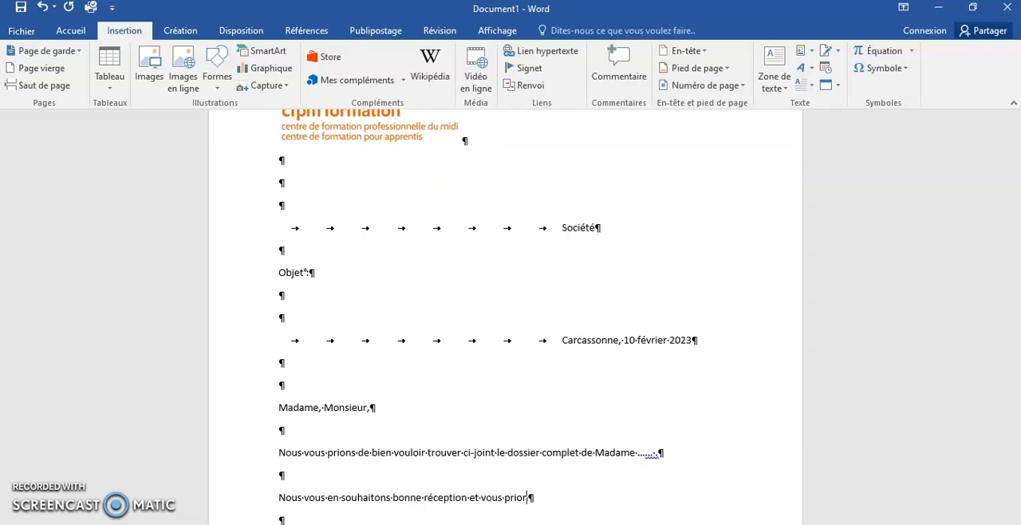
type("s de trouver ci-joint")
key("BackSpace")
key("BackSpace")
key("BackSpace")
key("BackSpace")
key("BackSpace")
key("BackSpace")
key("BackSpace")
key("BackSpace")
key("BackSpace")
key("BackSpace")
key("BackSpace")
key("BackSpace")
key("BackSpace")
key("BackSpace")
key("BackSpace")
key("BackSpace")
key("BackSpace")
key("BackSpace")
key("BackSpace")
type("'agréer nos si")
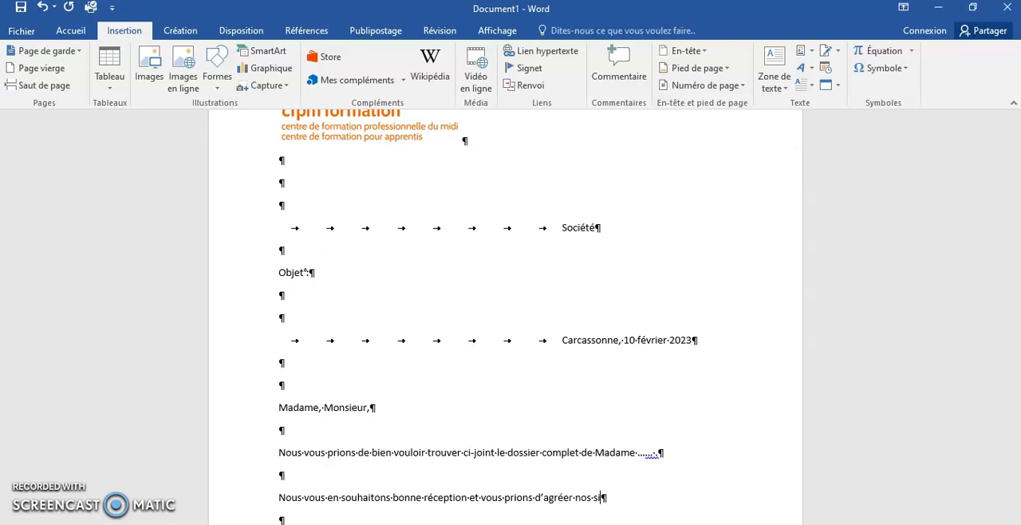
type("ncères salutations.")
Add the signatory's full name indented by eight tabs, two empty lines below the closing sentence.
key("Return")
key("Return")
key("Return")
key("Tab")
key("Tab")
key("Tab")
key("Tab")
key("Tab")
key("Tab")
key("Tab")
key("Tab")
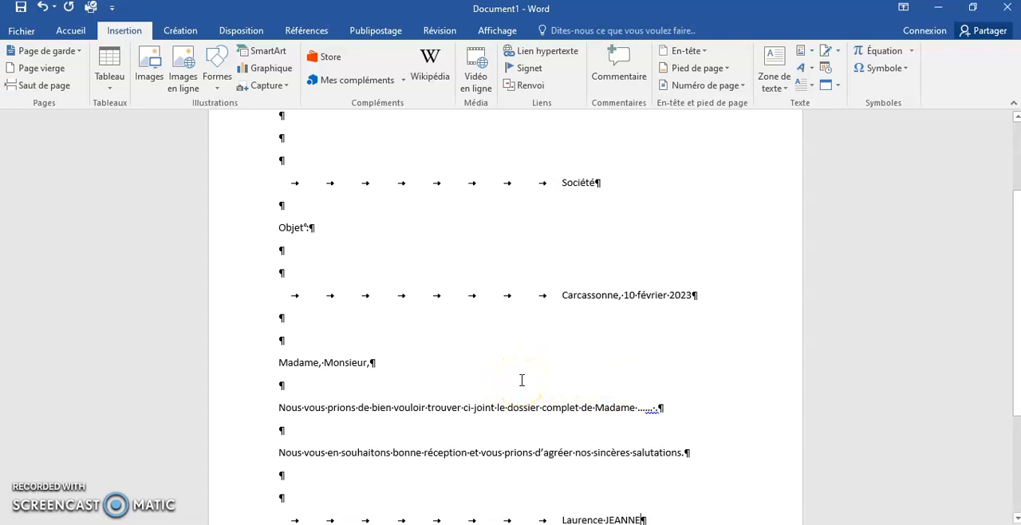
scroll(522, 380, "up", 3)
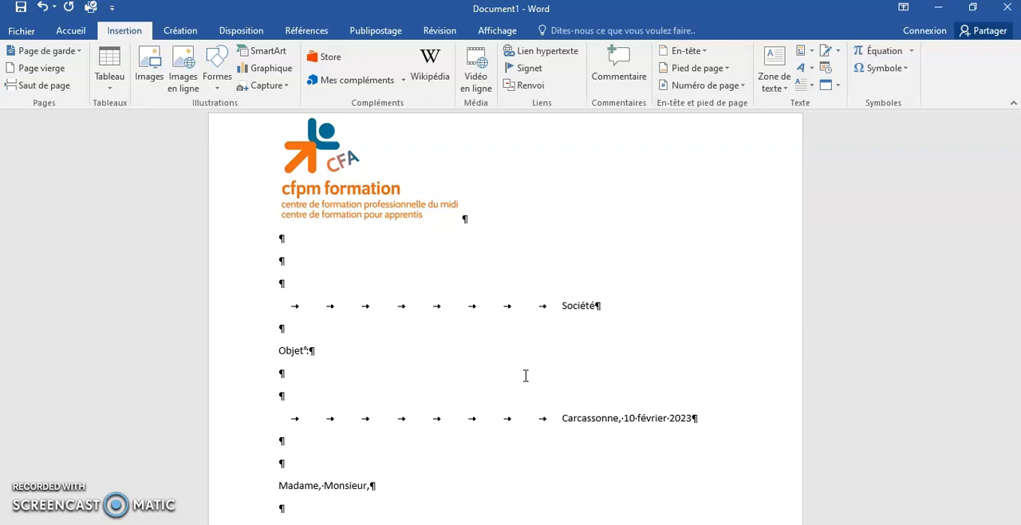
left_click(561, 403)
scroll(573, 391, "down", 3)
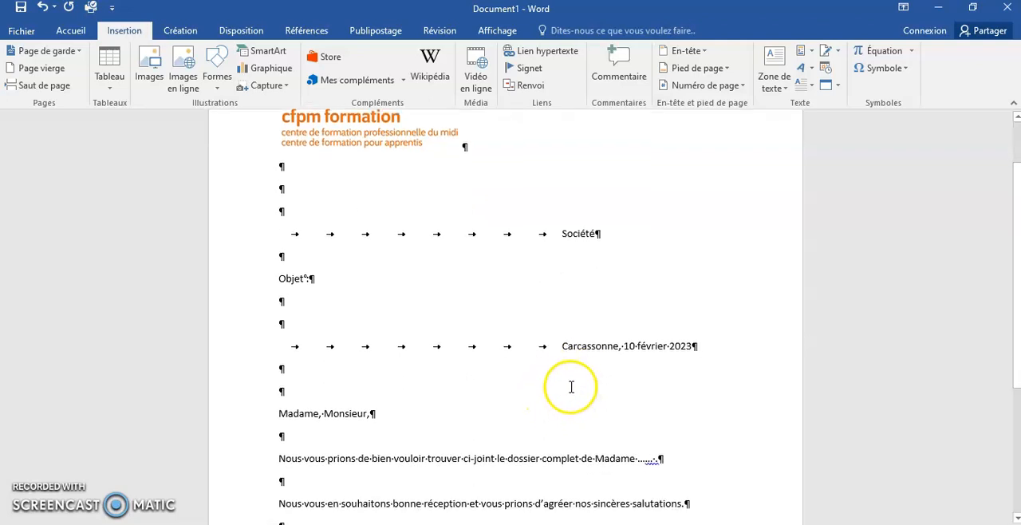
left_click(561, 312)
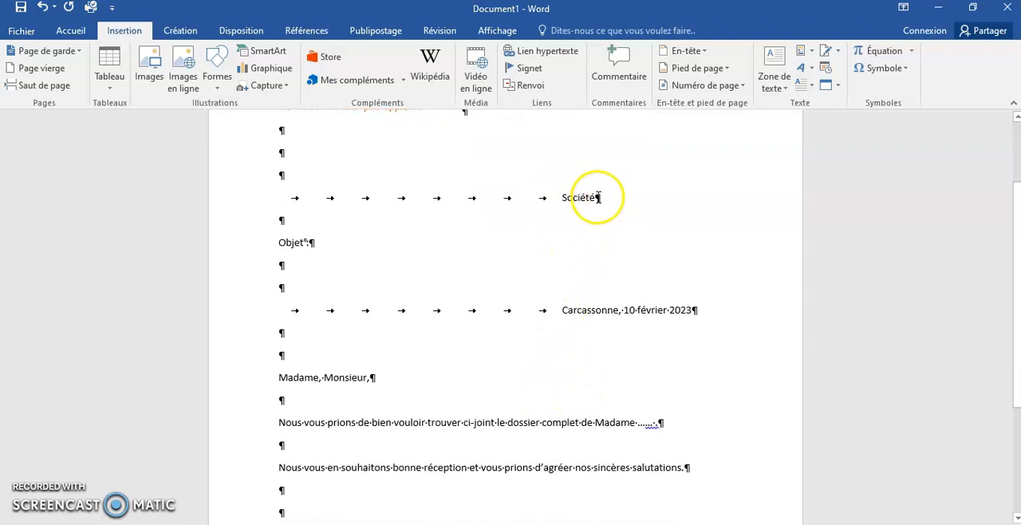
scroll(595, 294, "down", 2)
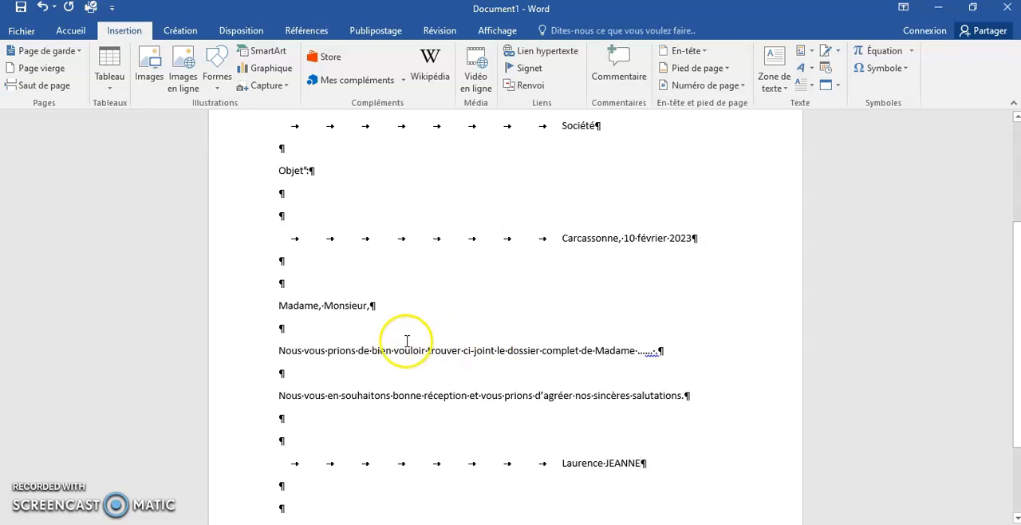
Save the letter as a Modèle Word named "envoi dossier" in the Modèles Office personnalisés folder, and close it.
left_click(22, 32)
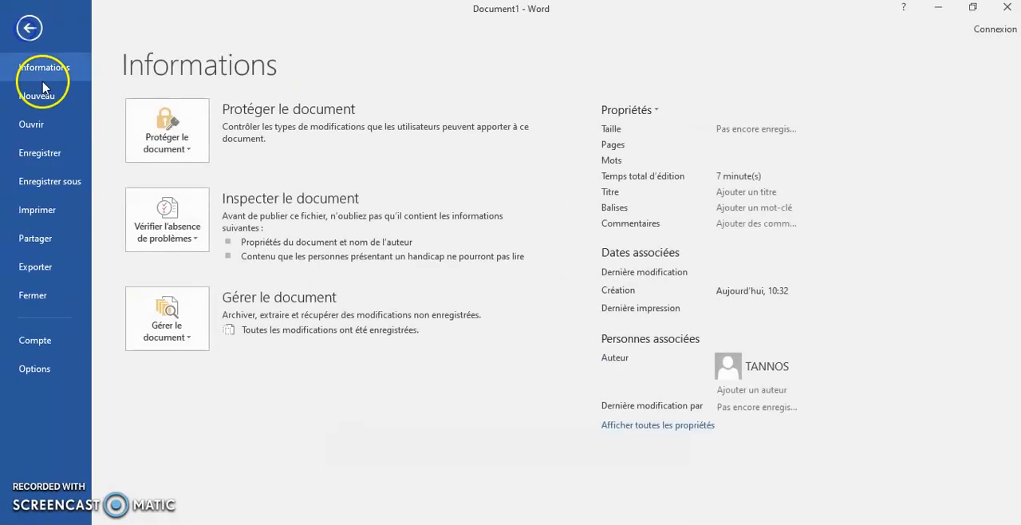
left_click(50, 183)
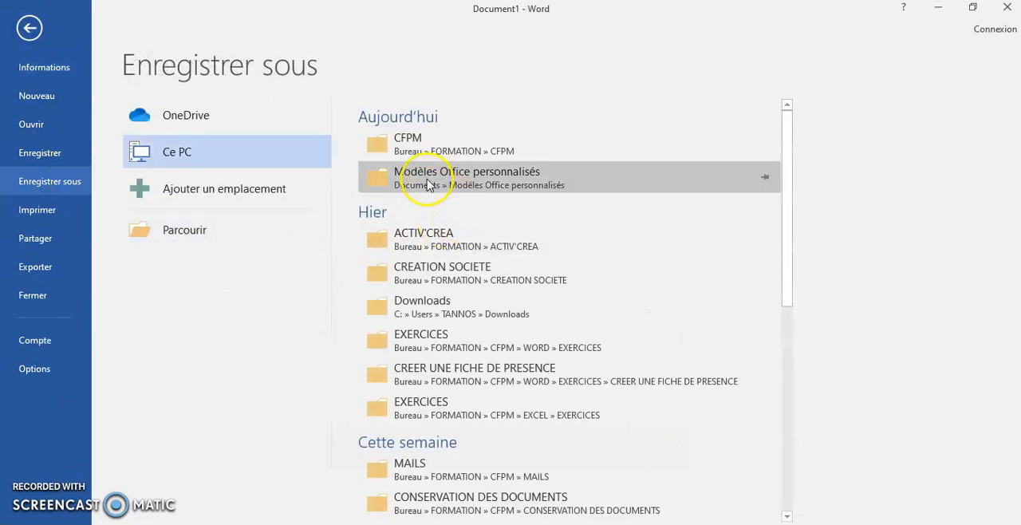
left_click(456, 180)
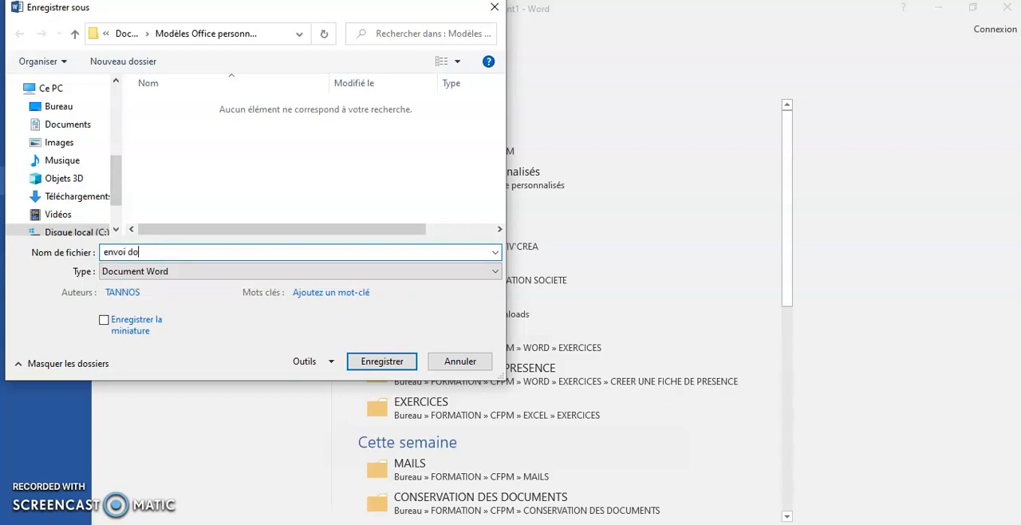
left_click(164, 273)
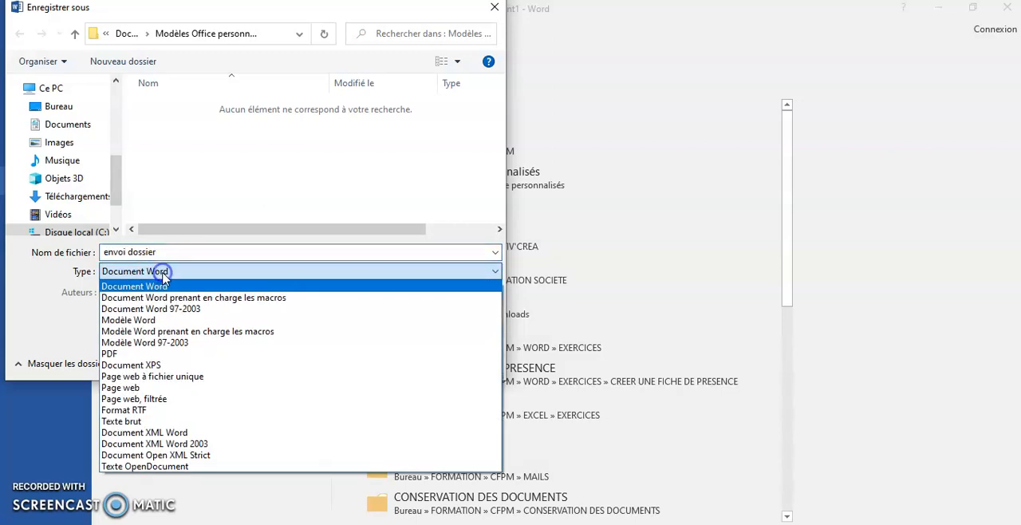
left_click(148, 320)
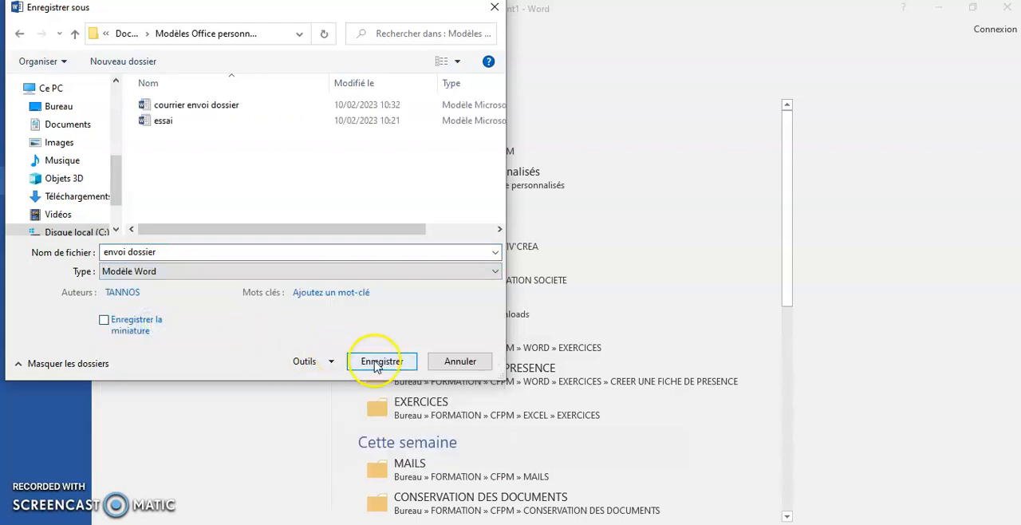
left_click(378, 363)
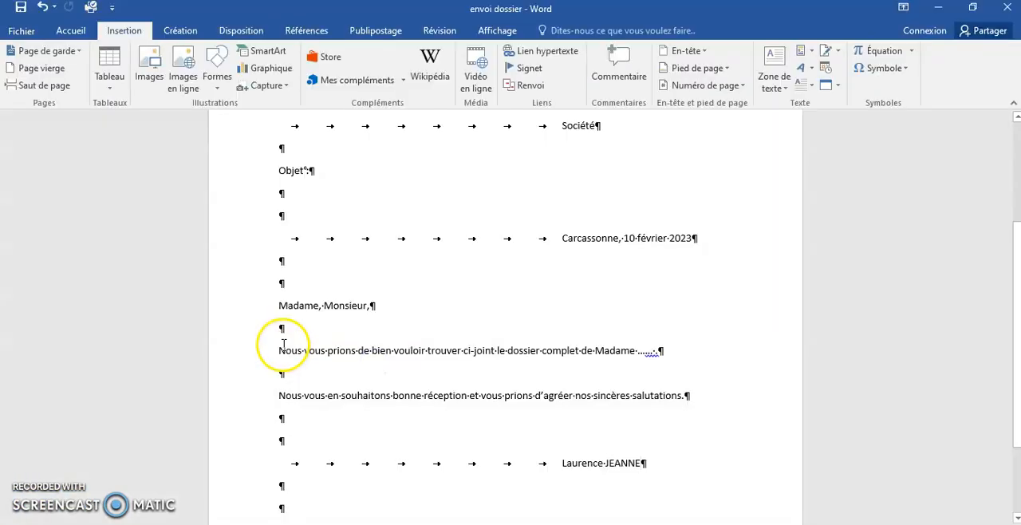
left_click(1008, 10)
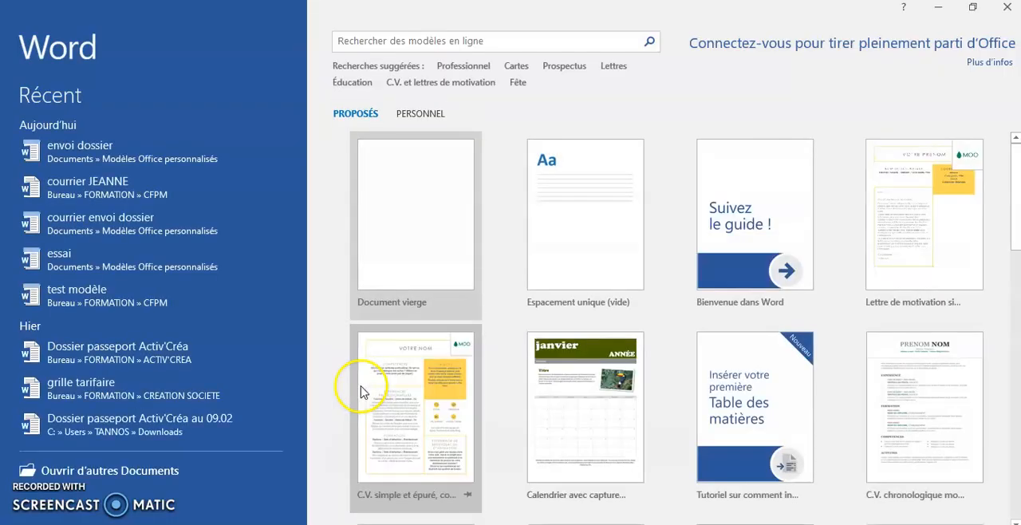
Start a blank document, and open the template envoi dossier.dotx from Documents > Modèles Office personnalisés.
left_click(398, 249)
left_click(24, 33)
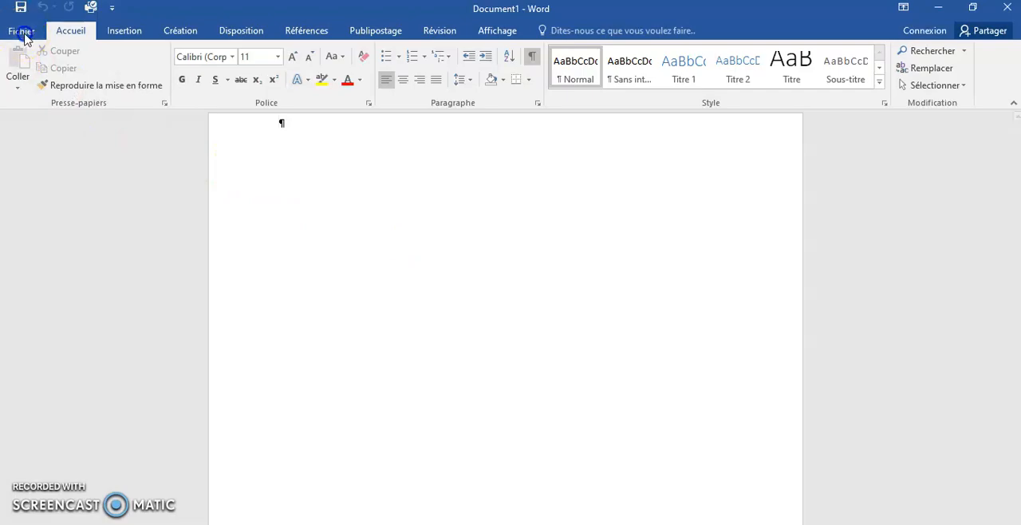
left_click(31, 125)
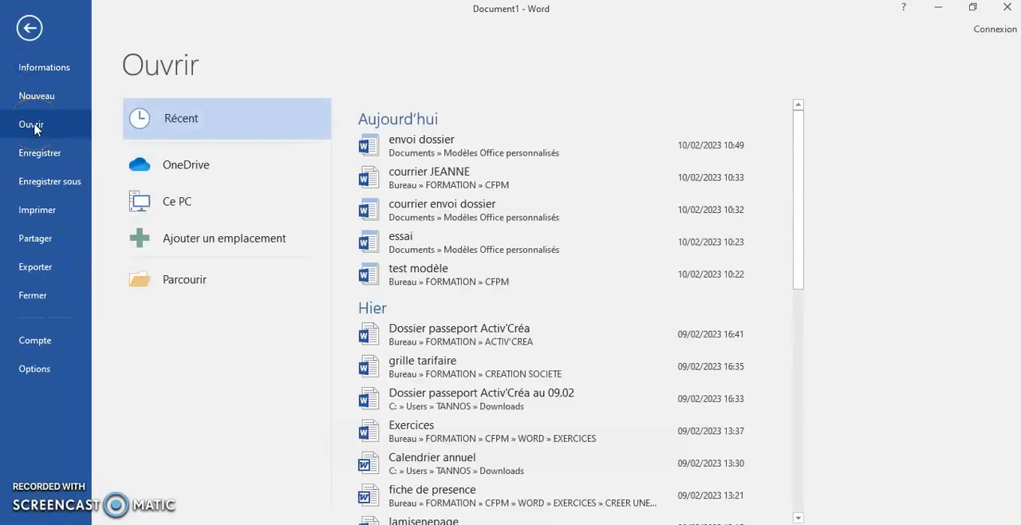
left_click(184, 209)
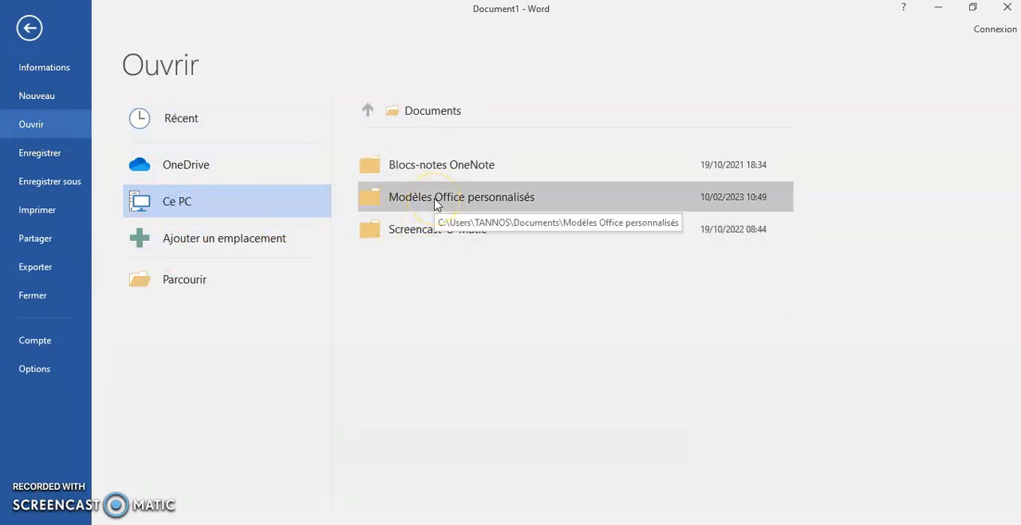
left_click(437, 205)
left_click(418, 202)
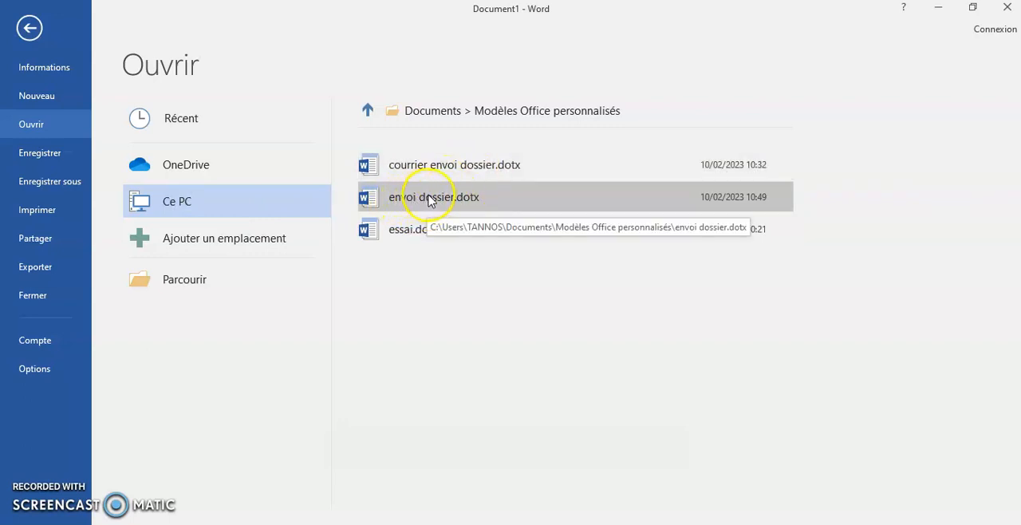
left_click(426, 196)
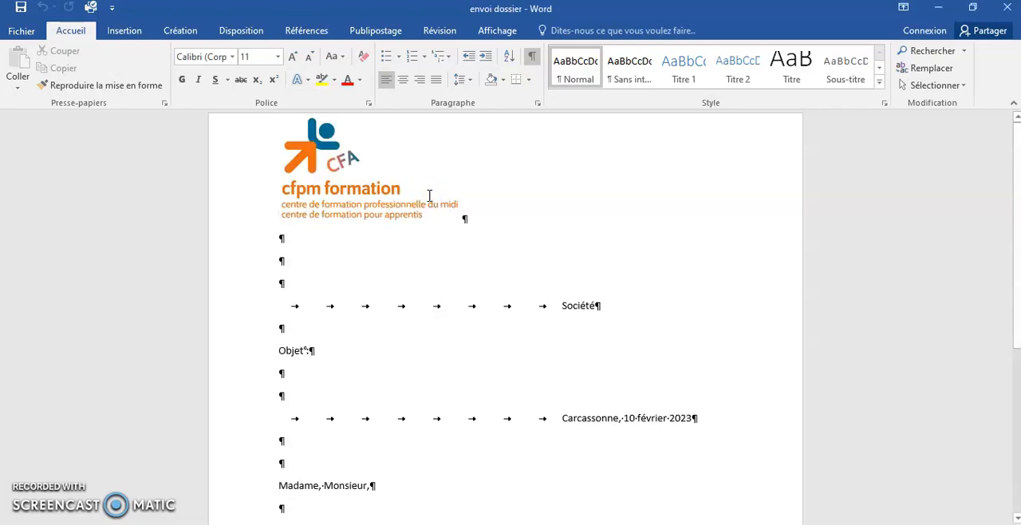
Fill in the sample text "lklklklkl" after "Société" and after "Objet :".
left_click(617, 307)
type("Ik")
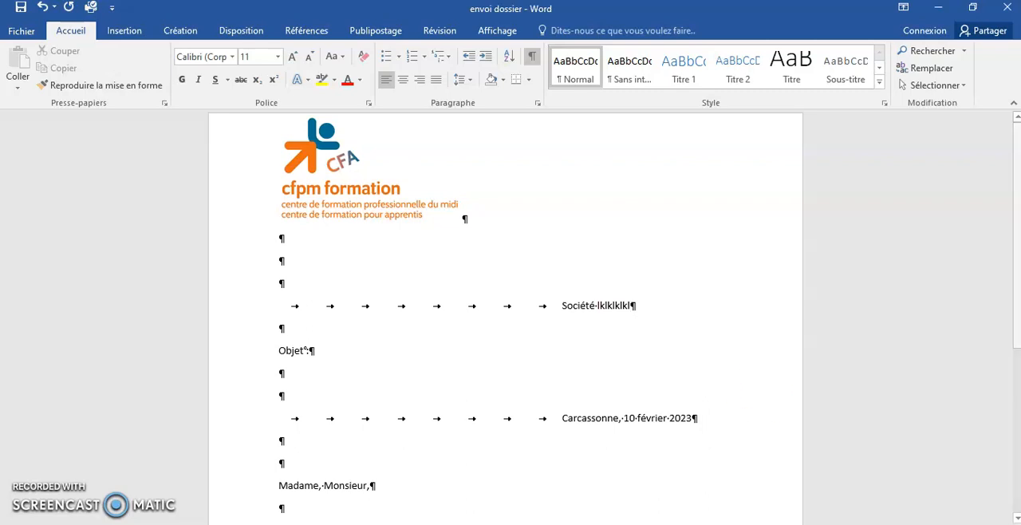
left_click(325, 350)
type("lklklkl")
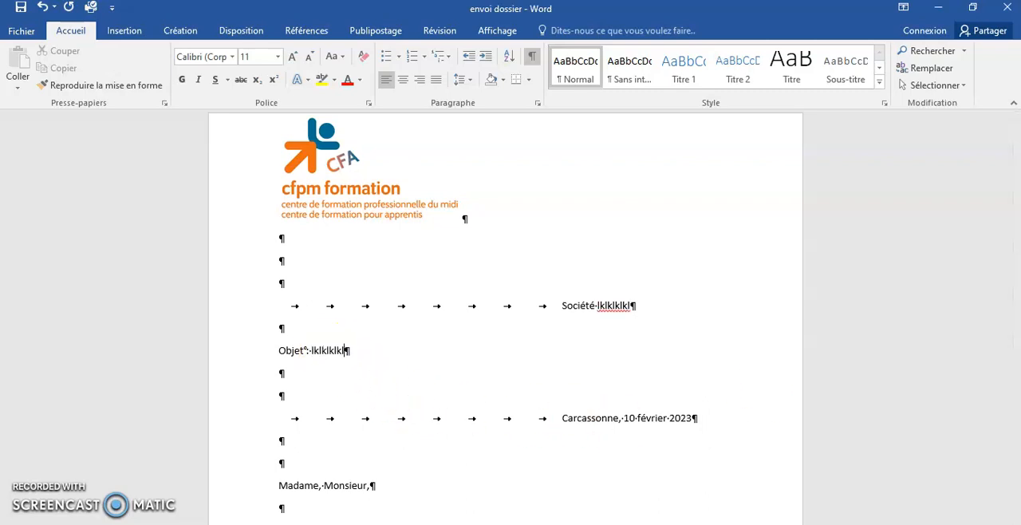
Replace the dotted placeholder after "Madame" in the body sentence with the person's surname.
scroll(328, 349, "down", 5)
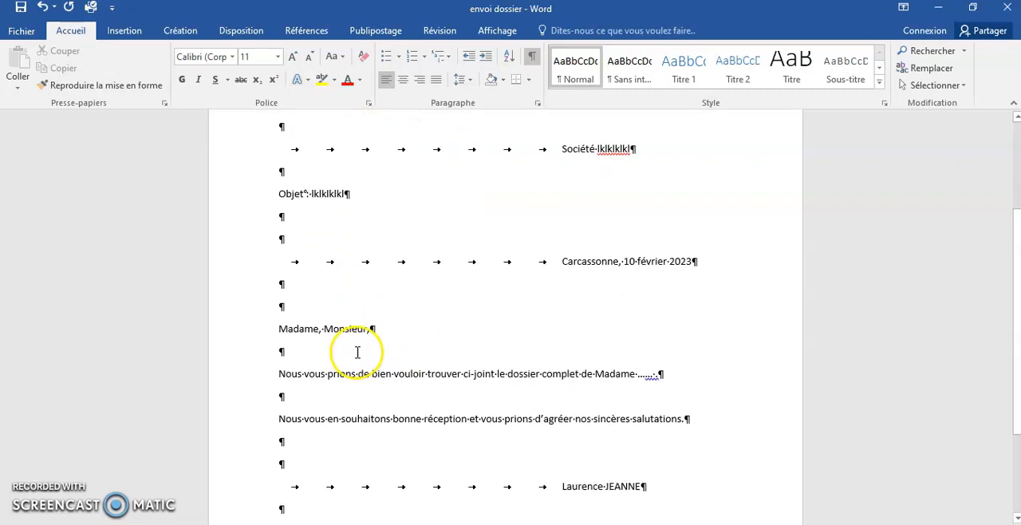
left_click(636, 315)
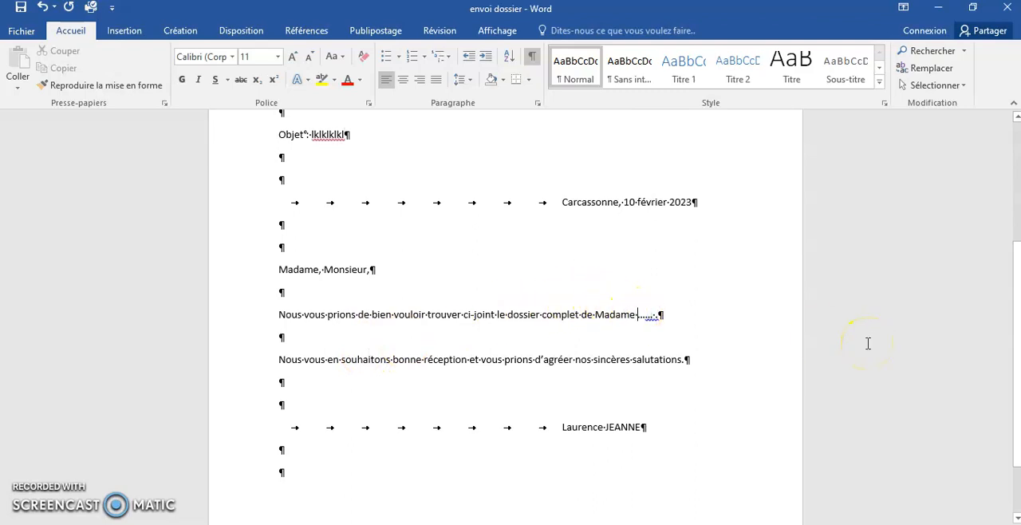
type("JEANNE")
Save the completed letter as a Document Word in the CFPM folder, named "envoi dossier" followed by the person's surname.
left_click(22, 30)
left_click(42, 182)
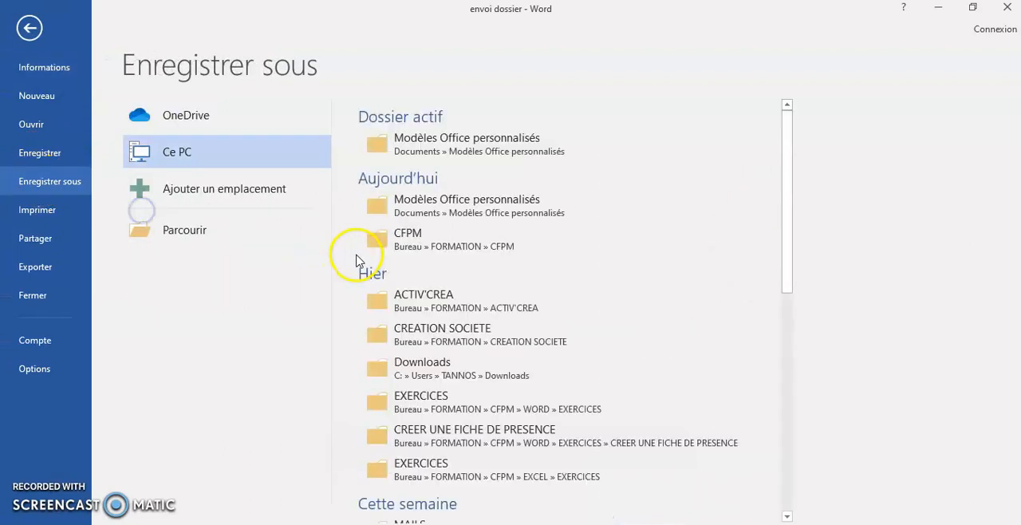
left_click(431, 242)
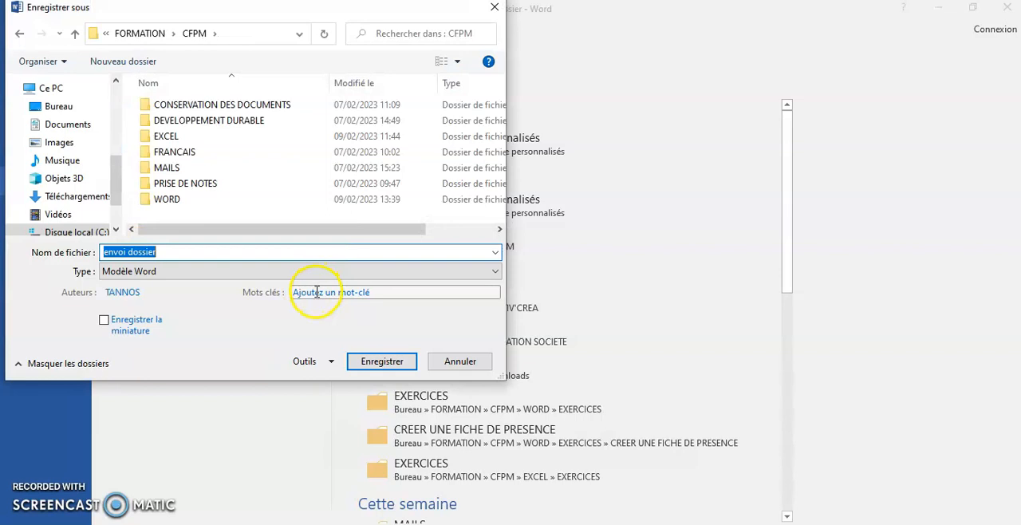
left_click(126, 273)
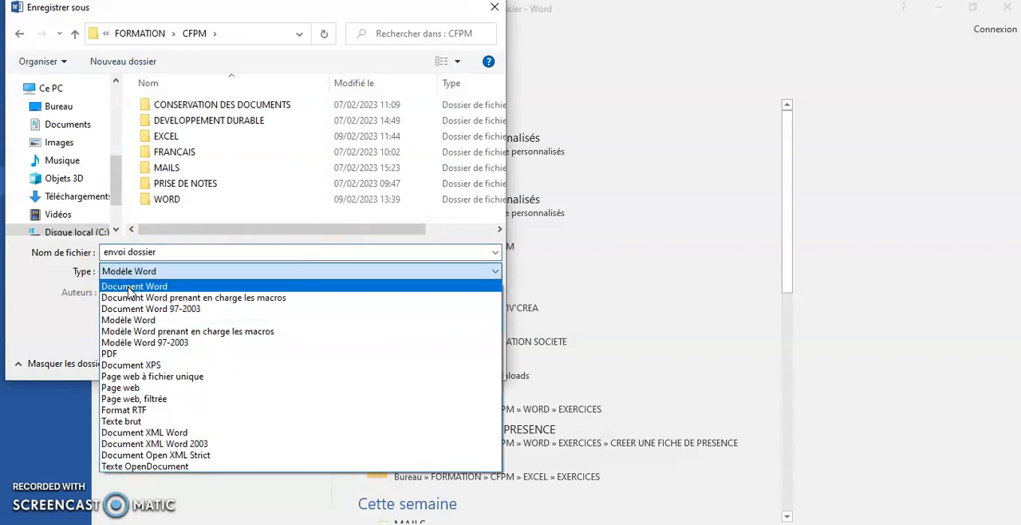
left_click(130, 289)
left_click(166, 252)
double_click(166, 252)
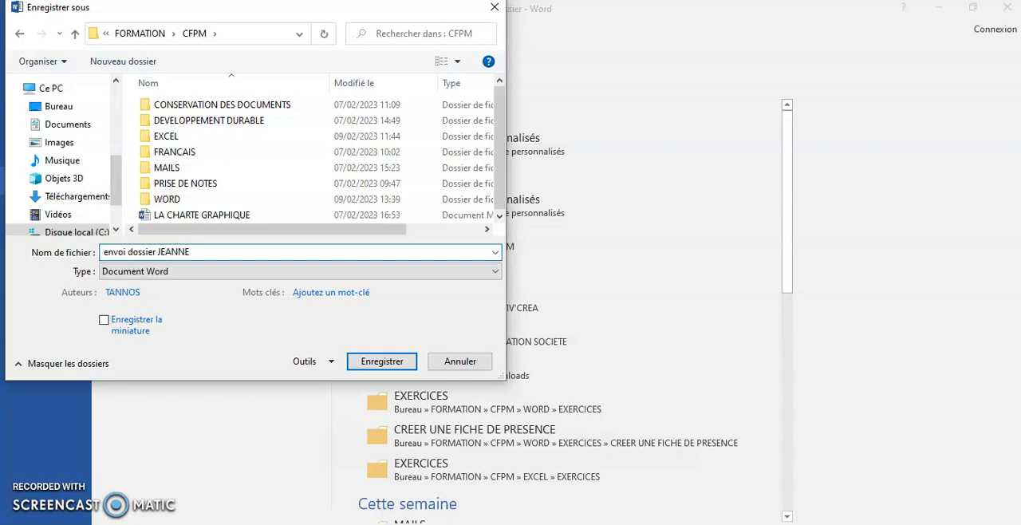
type("JEANNE")
left_click(378, 361)
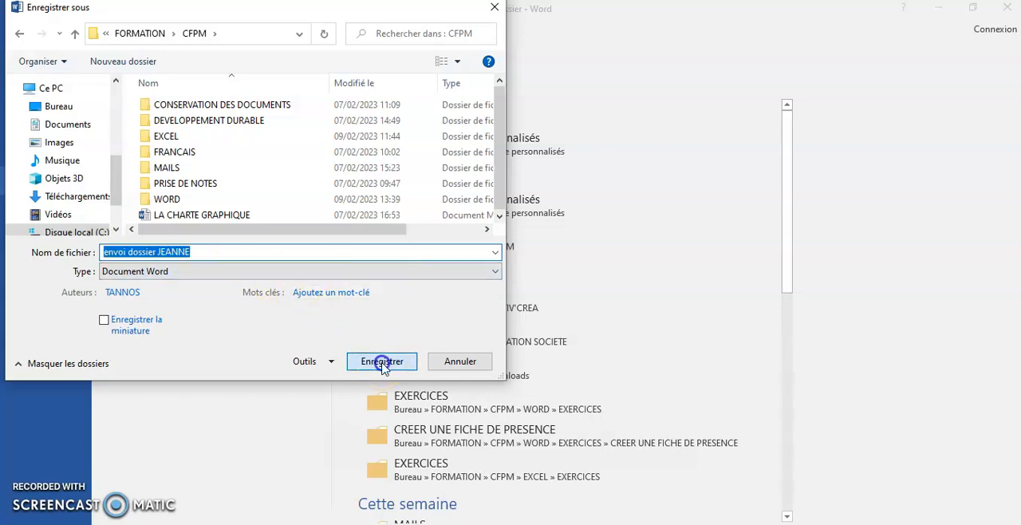